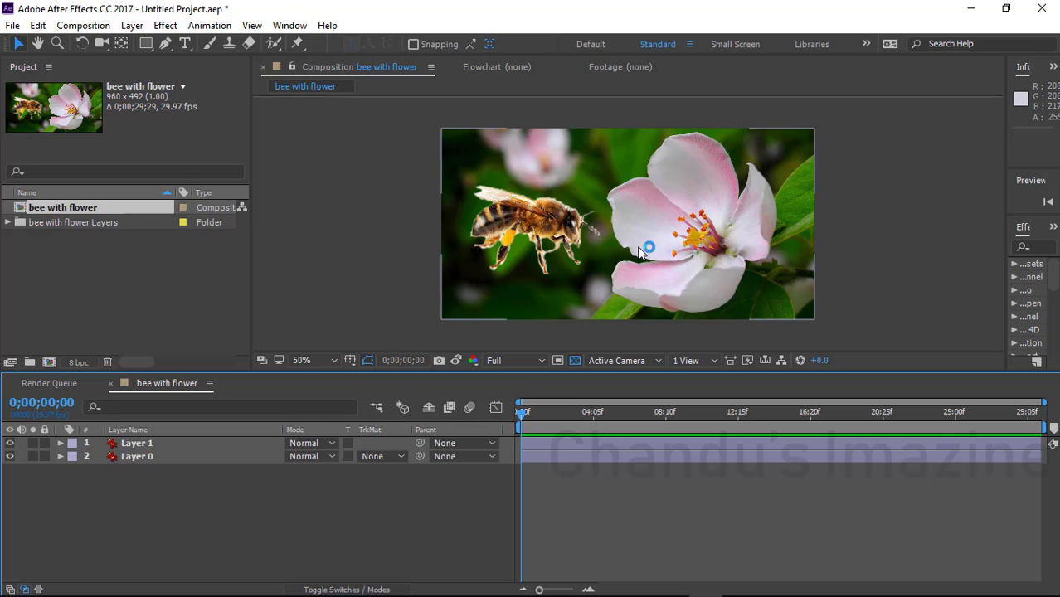
Select the bee layer and move the bee onto the large flower, to about position 610, 224
left_click_drag(542, 206, 543, 231)
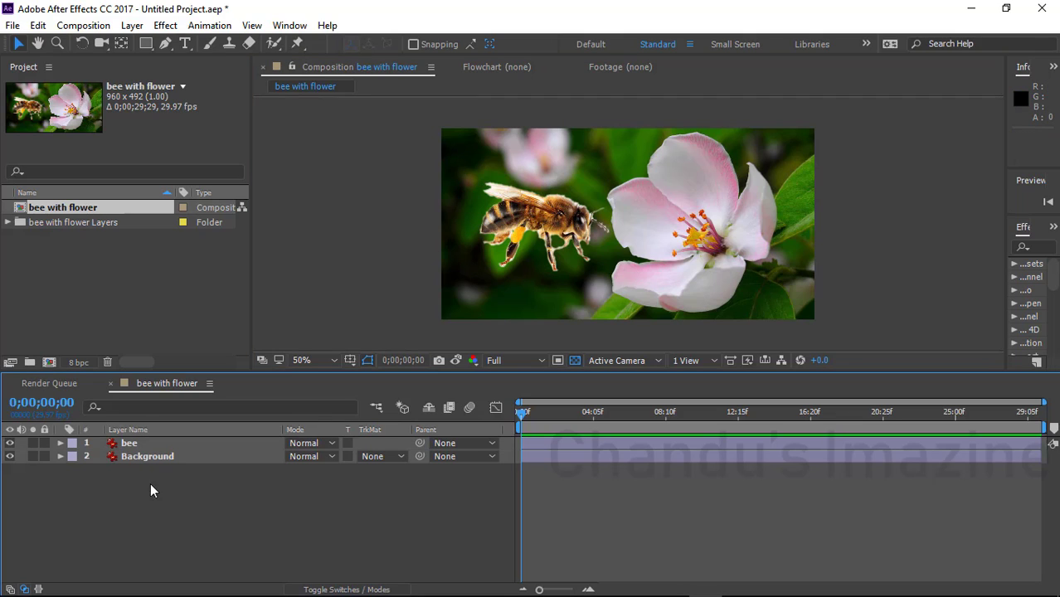
left_click(130, 444)
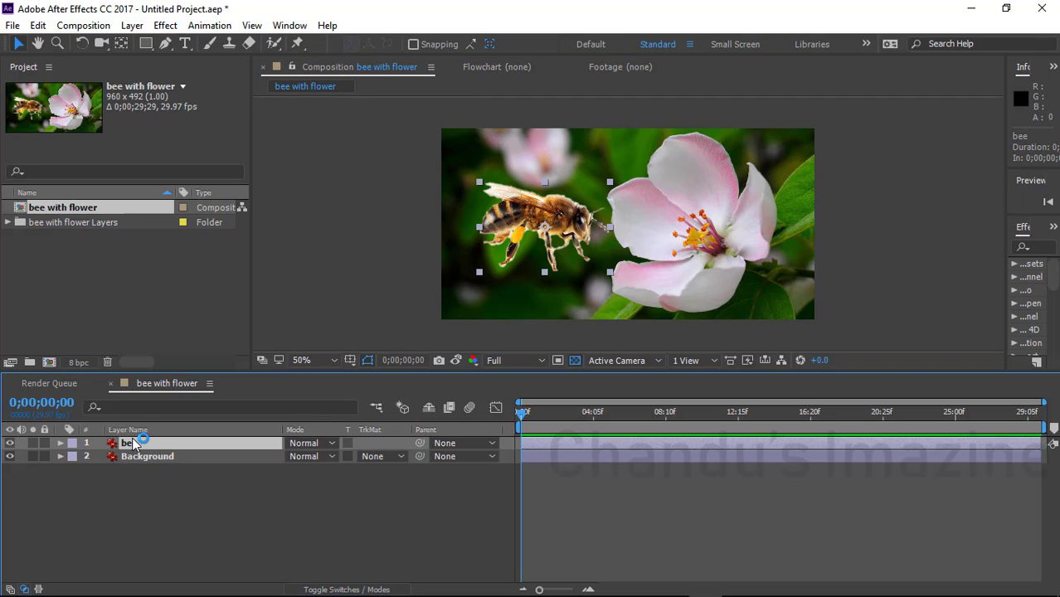
key("grave")
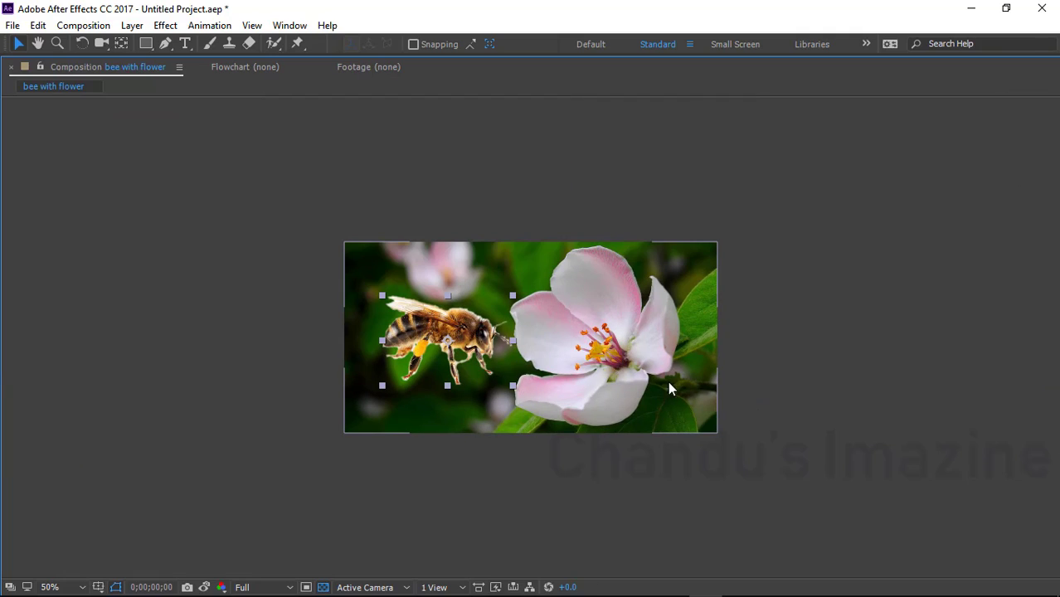
scroll(665, 391, "up", 1)
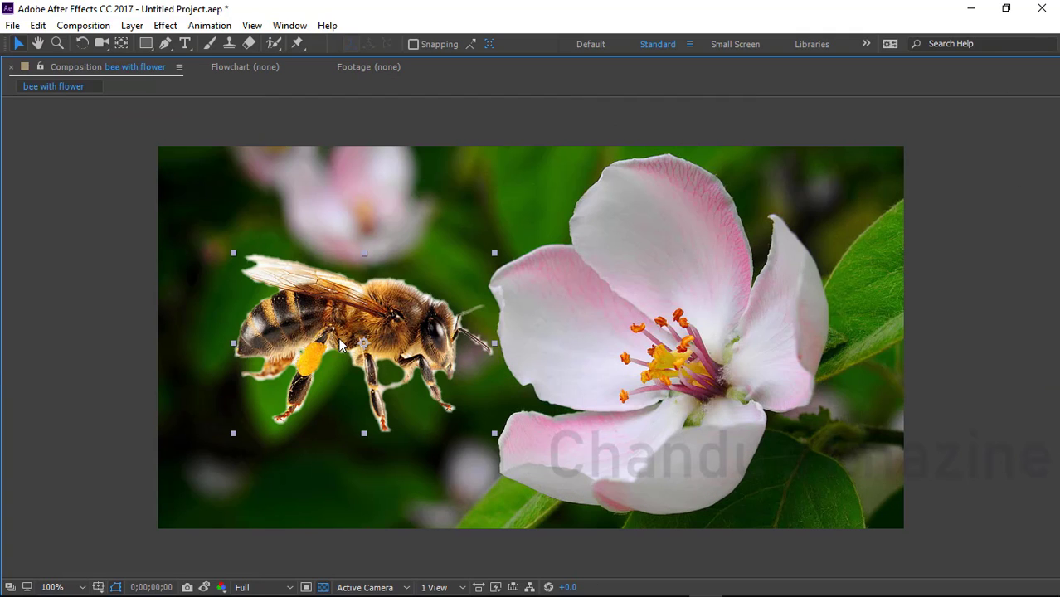
left_click_drag(332, 339, 599, 318)
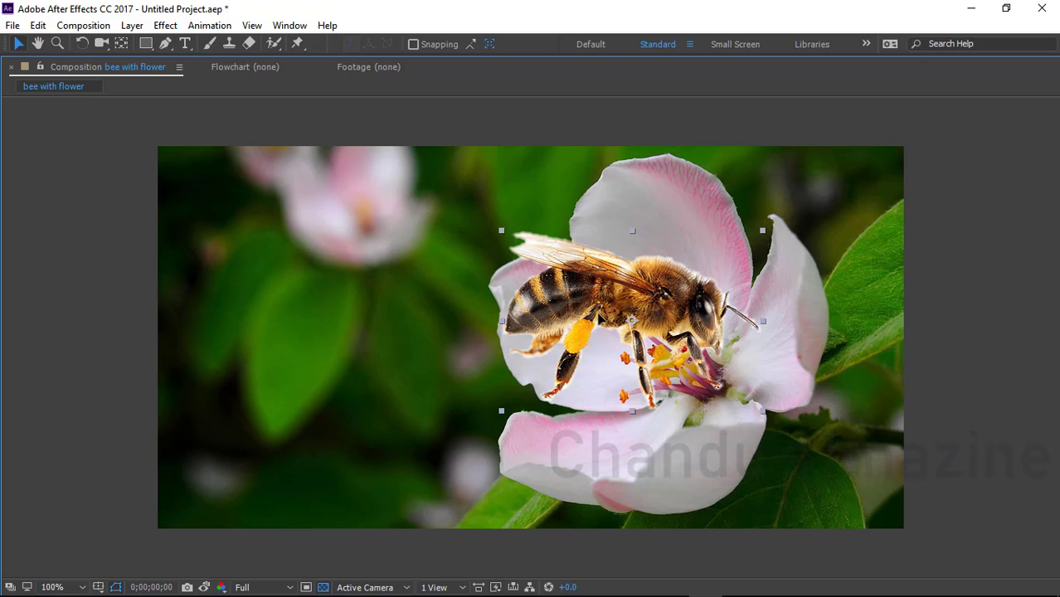
key("grave")
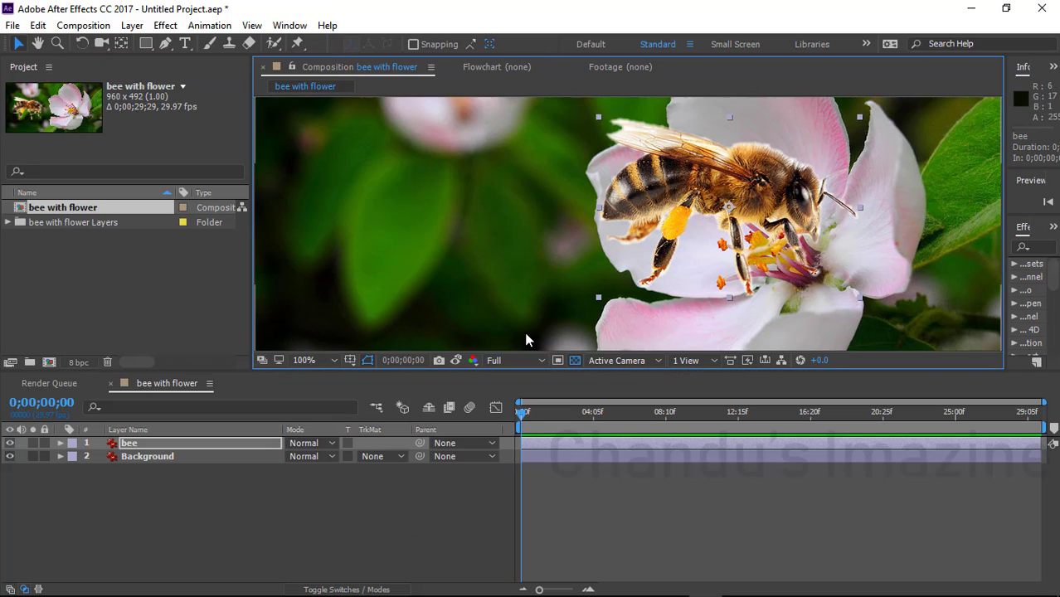
Turn on Position keyframing for the bee layer at the first frame and move the bee away from the flower to about 192, 246
left_click(131, 443)
scroll(754, 160, "down", 2)
scroll(754, 159, "up", 1)
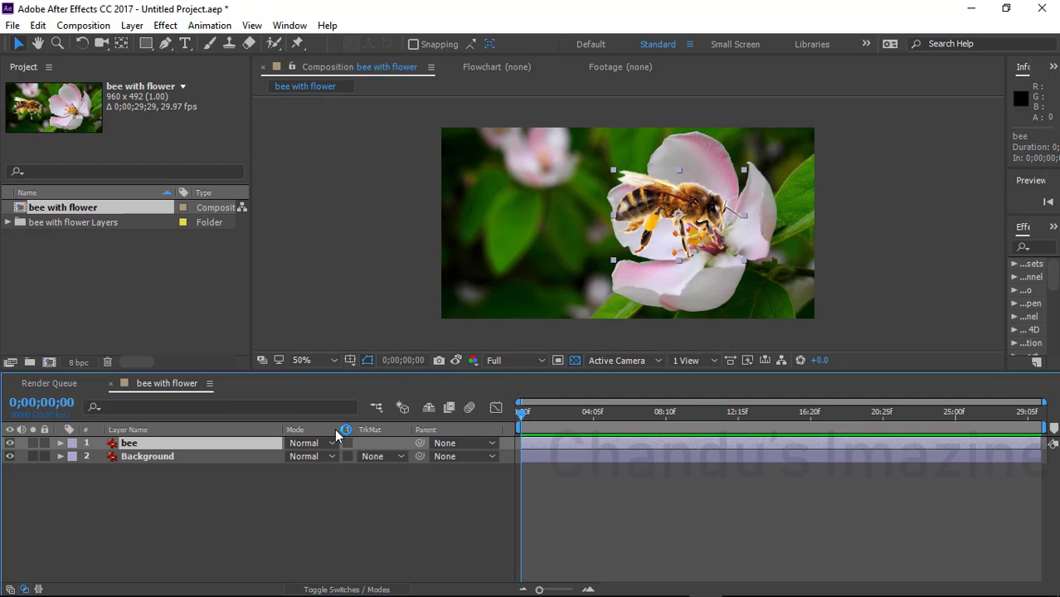
key("p")
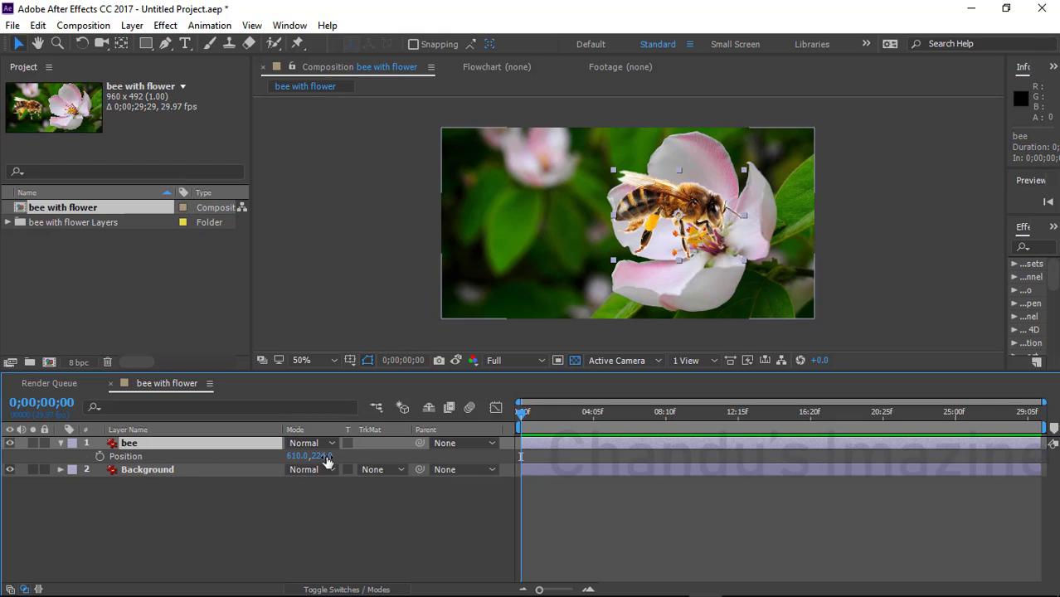
left_click(98, 458)
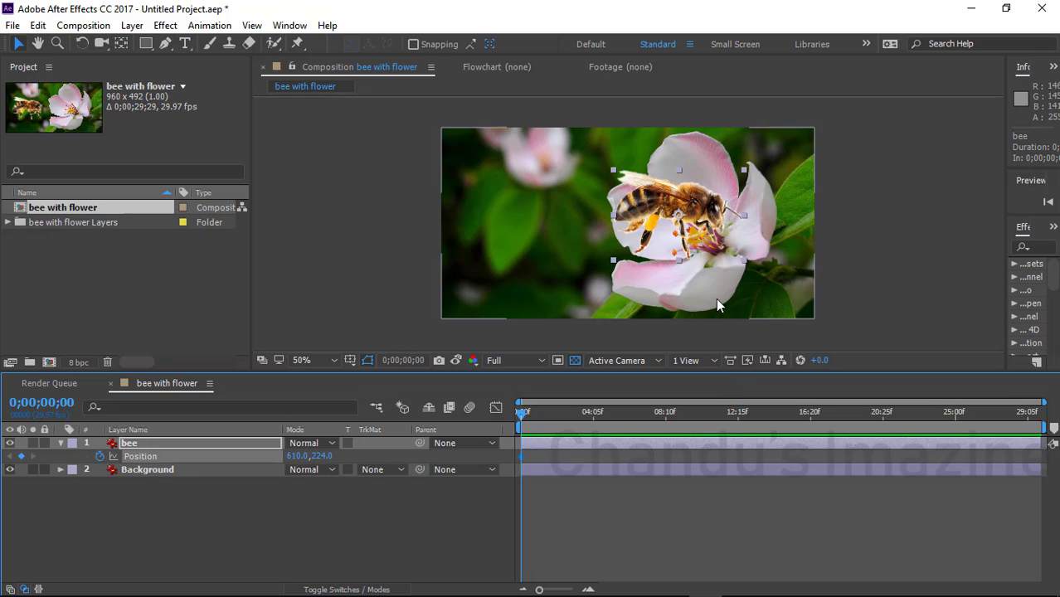
left_click_drag(687, 217, 534, 219)
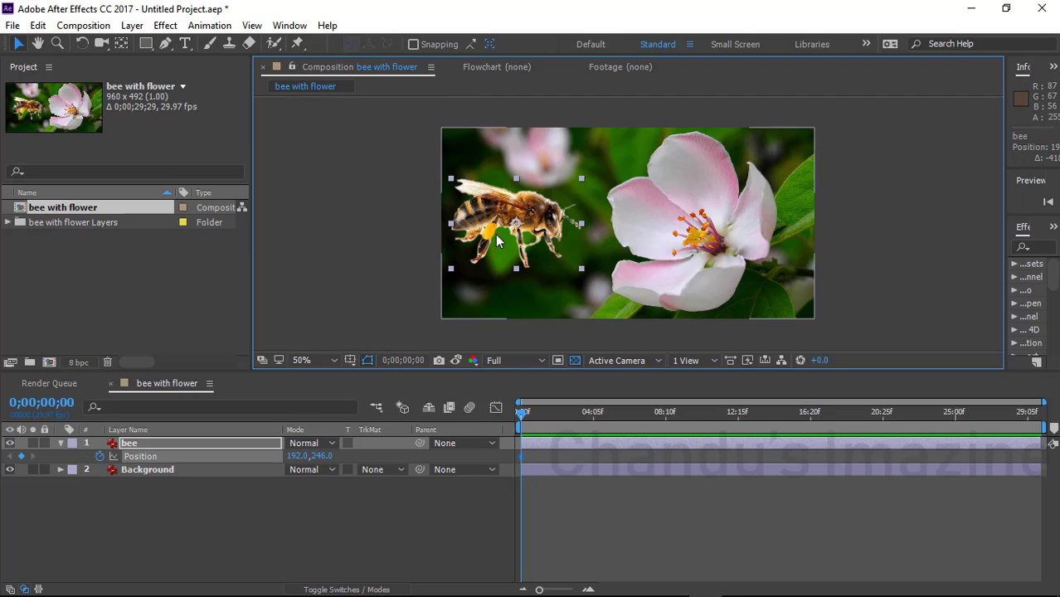
Show the bee layer's Scale together with its Position and set the Scale to 58%
left_click(131, 443)
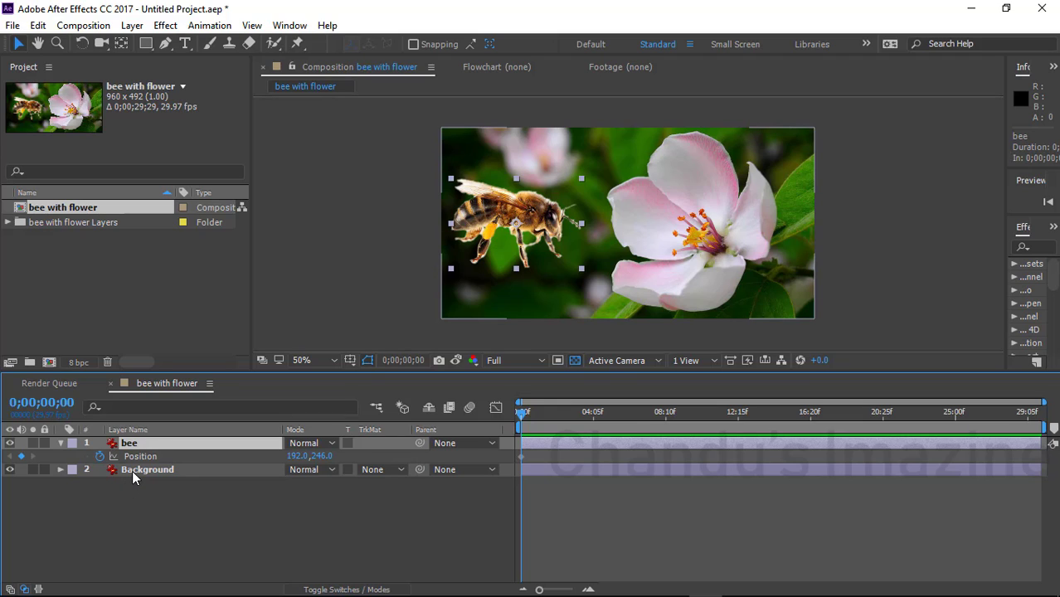
key("s")
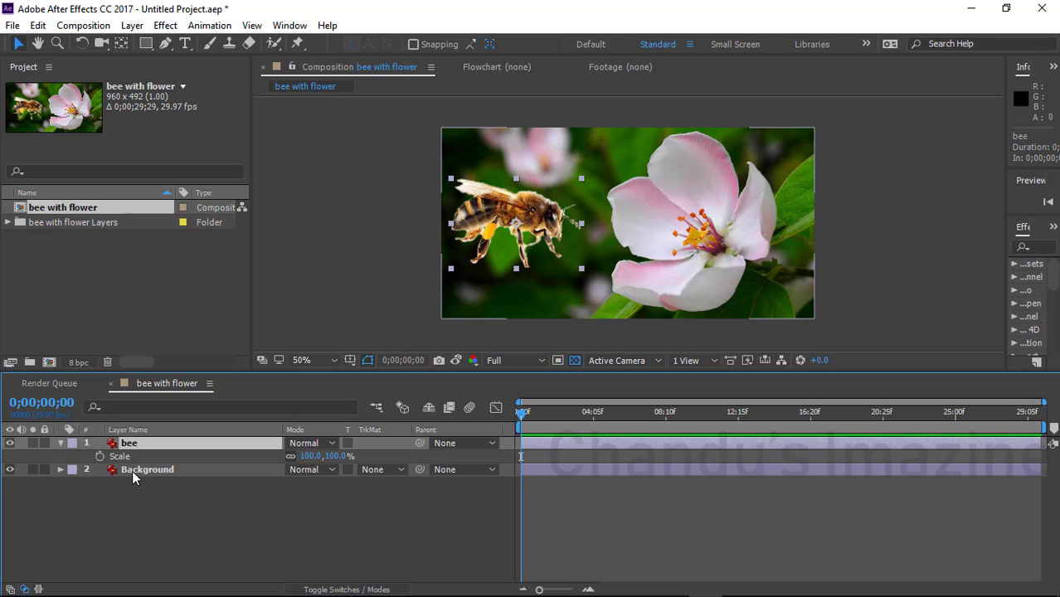
mouse_move(18, 595)
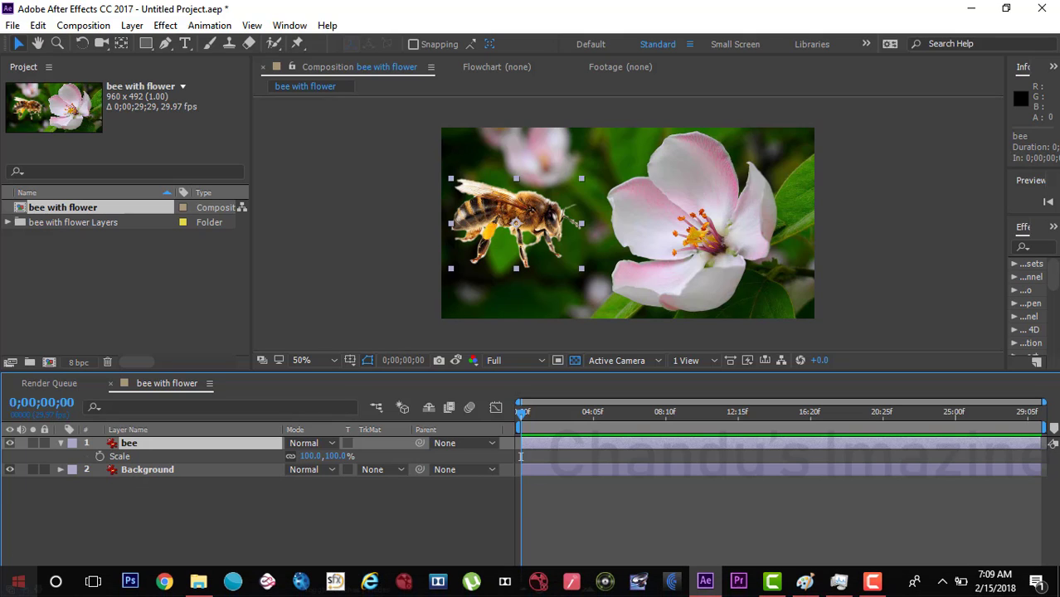
key("shift+p")
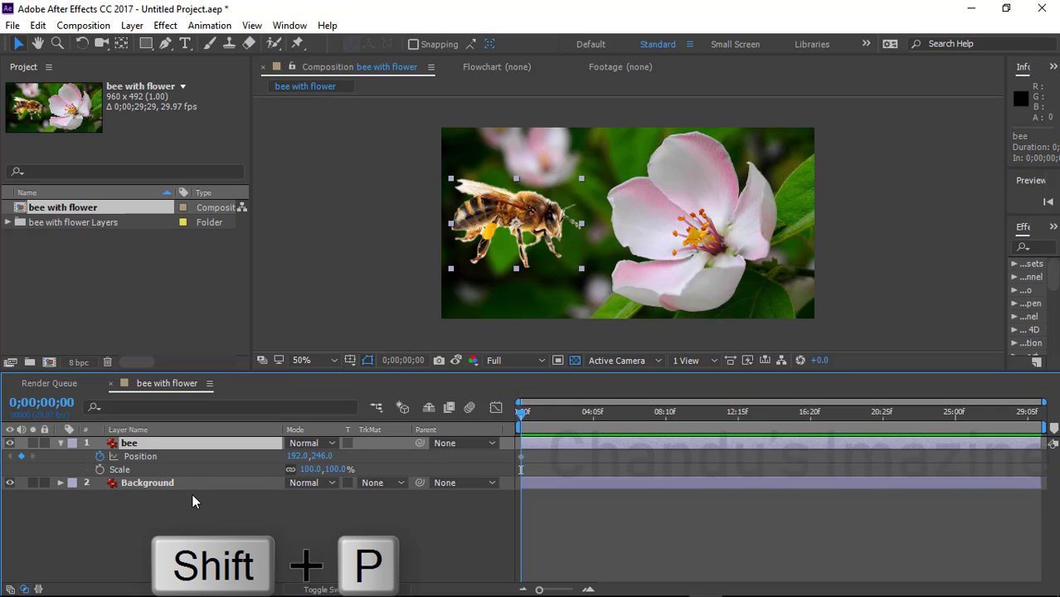
key("shift+s")
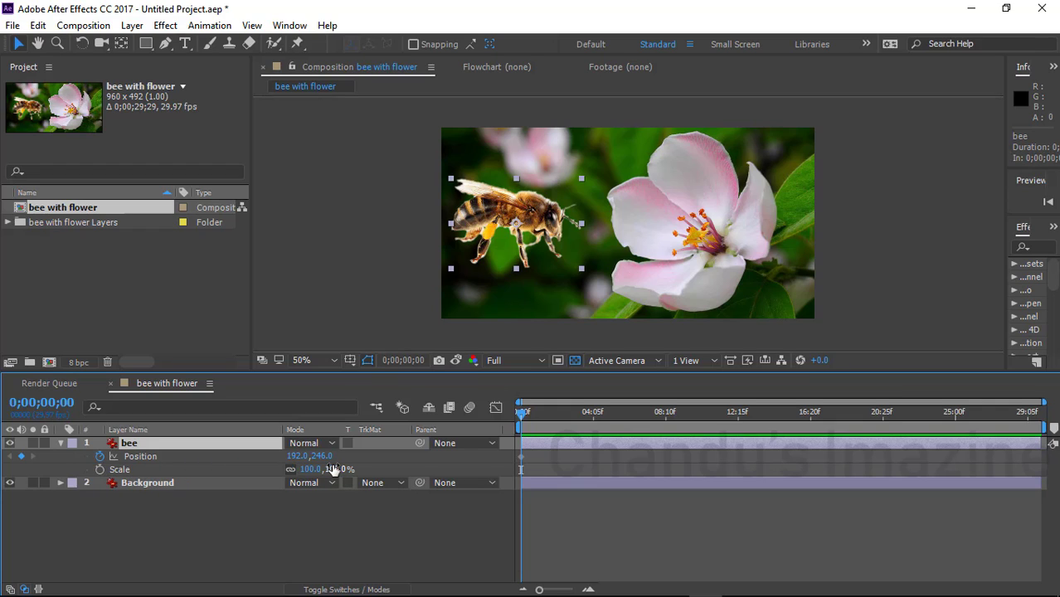
left_click_drag(333, 469, 299, 470)
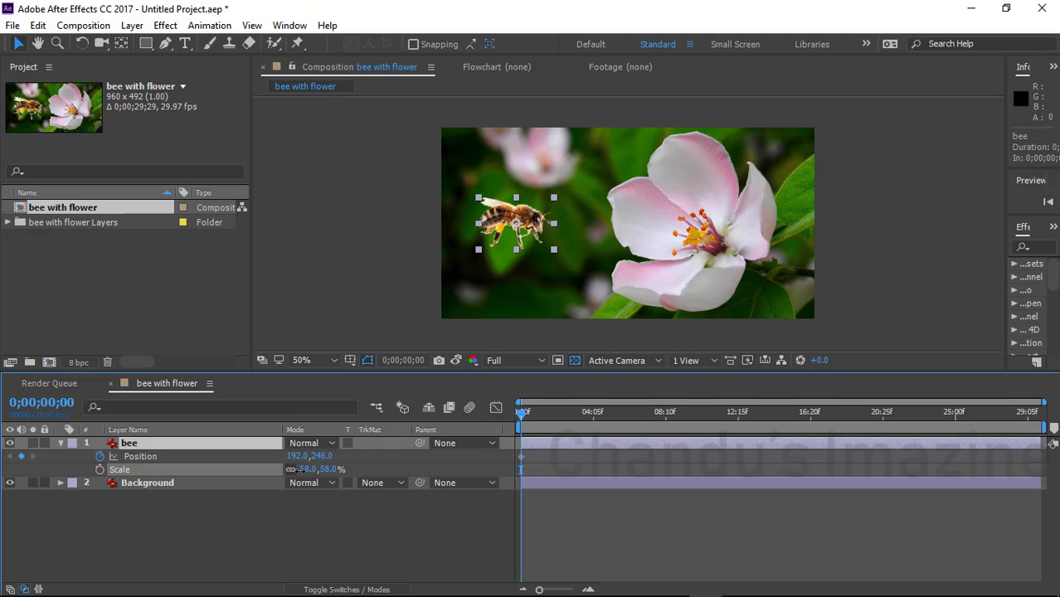
Move the scaled-down bee farther from the flower to about position 130, 216 at the first frame
left_click(283, 525)
key("slash")
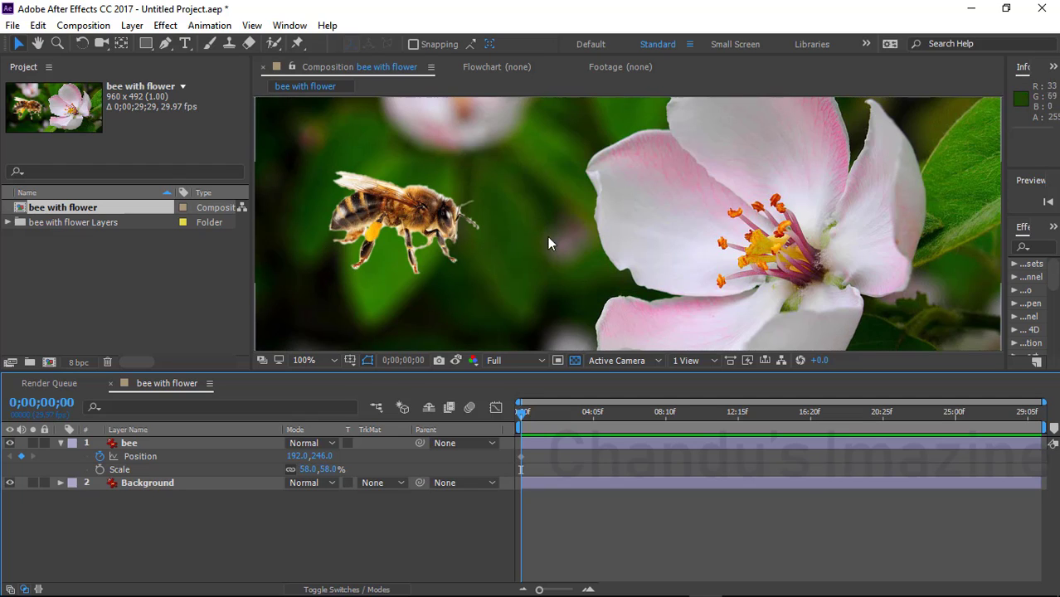
key("comma")
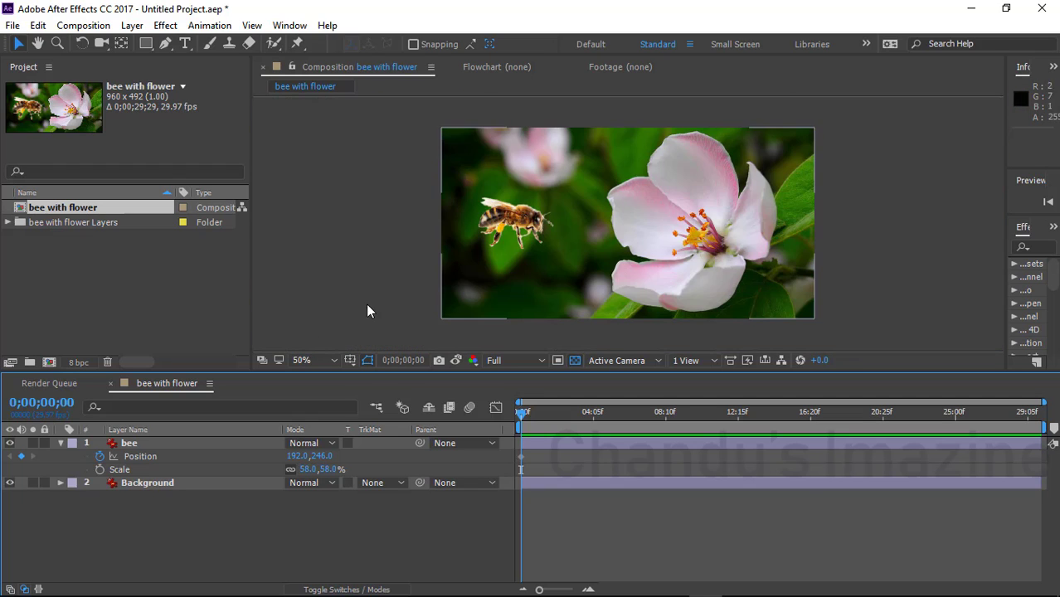
left_click(137, 443)
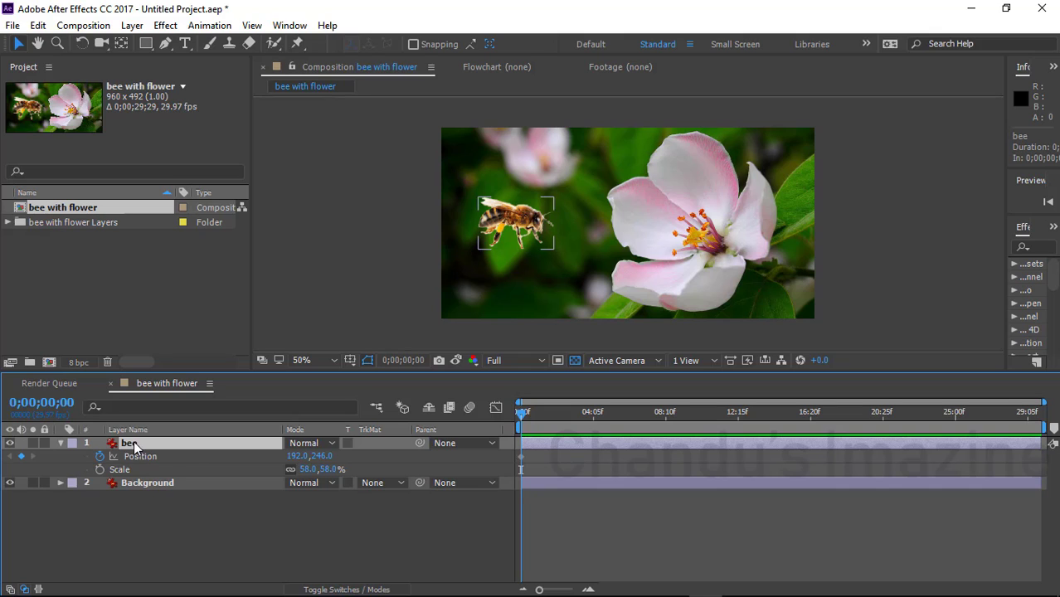
left_click_drag(532, 229, 507, 218)
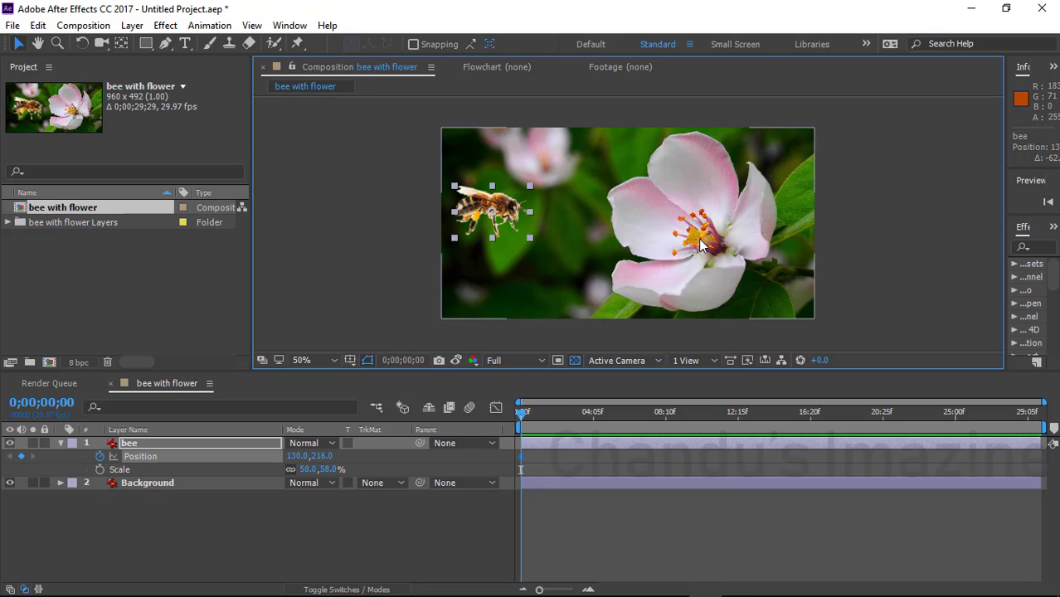
left_click(414, 360)
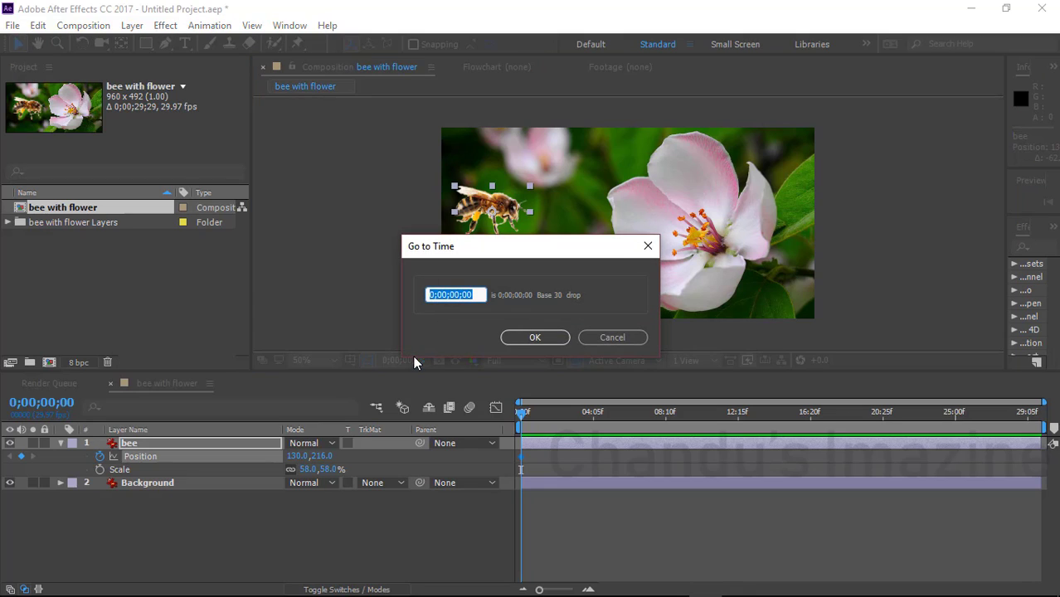
type("200")
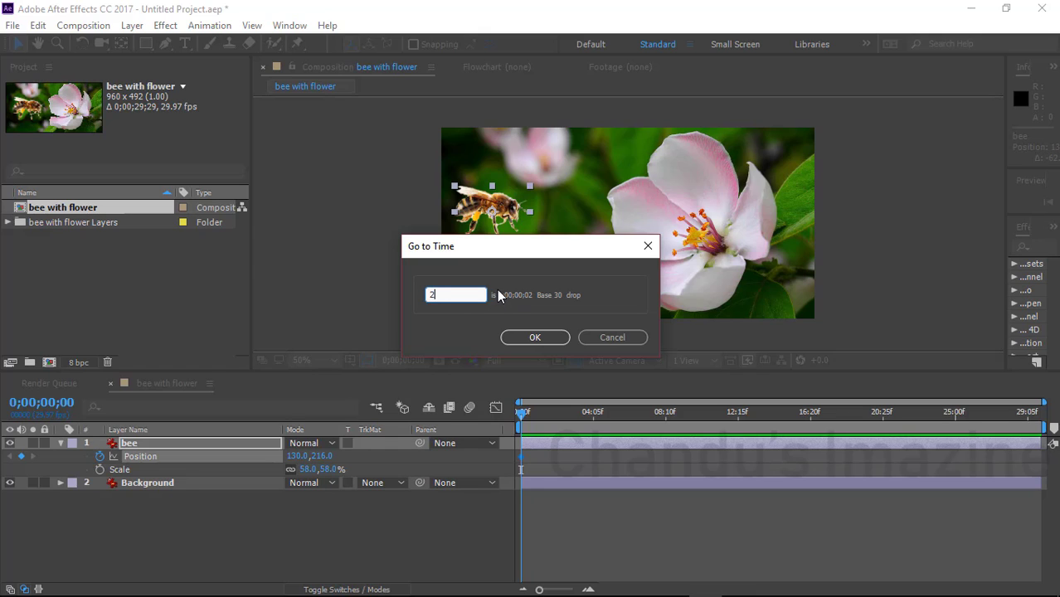
left_click(531, 340)
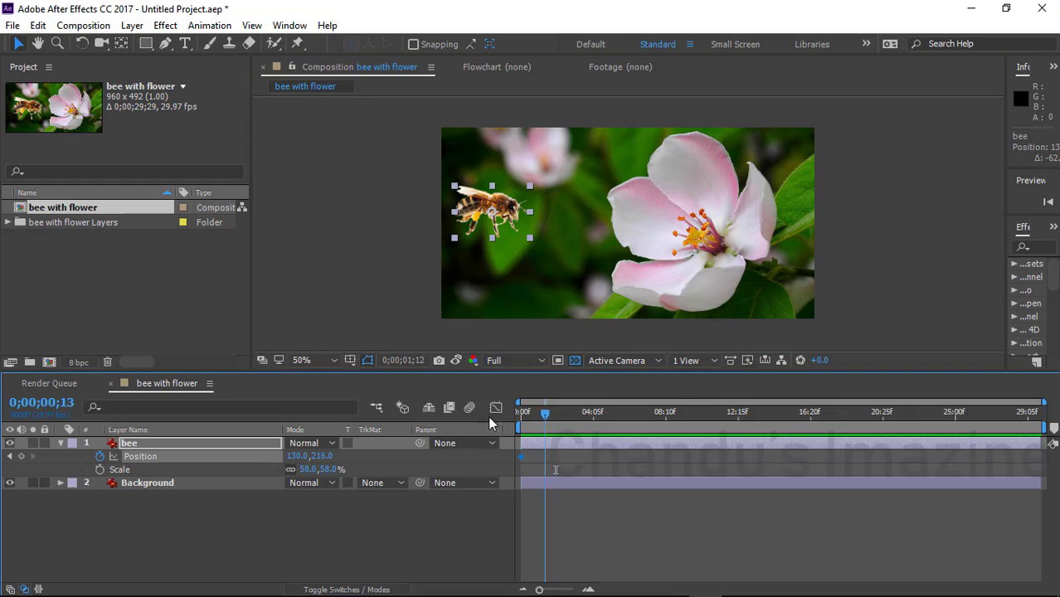
key("Home")
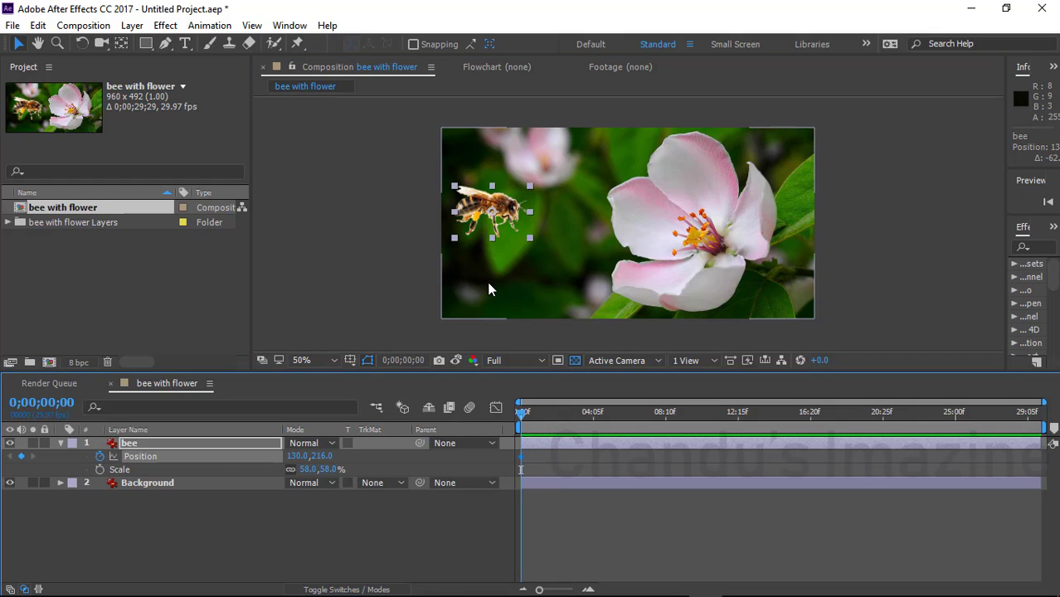
Go to 0;00;02;00 and set the bee layer's X position to 633 so it reaches the flower
key("alt+shift+j")
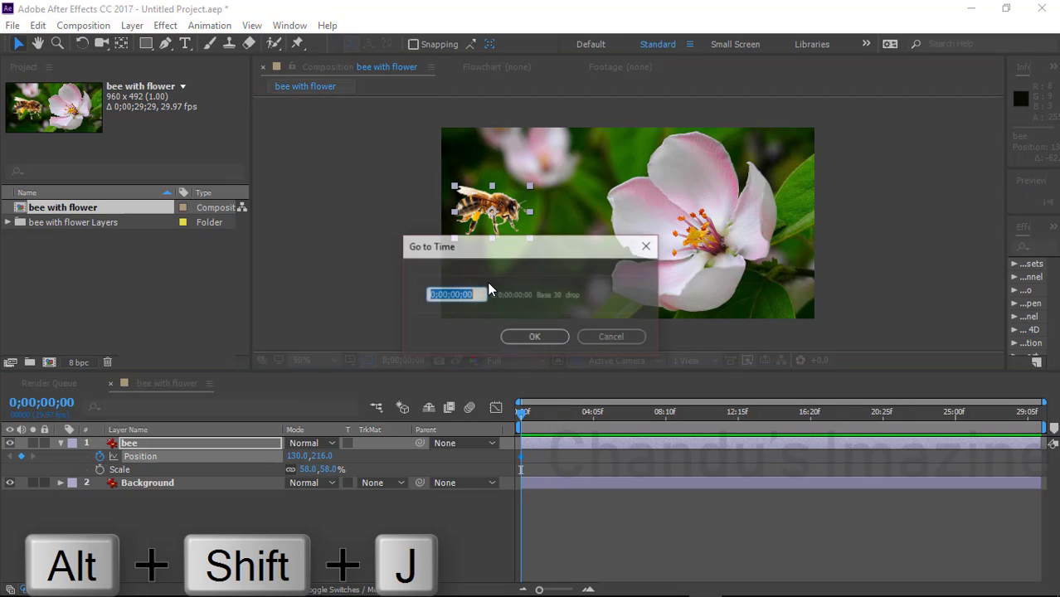
type("2")
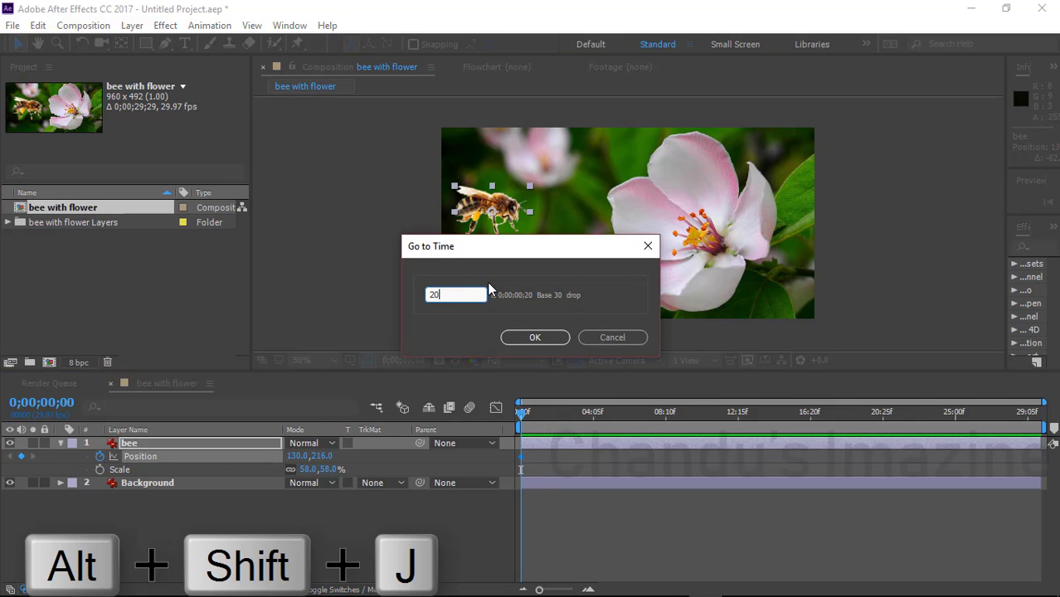
key("Return")
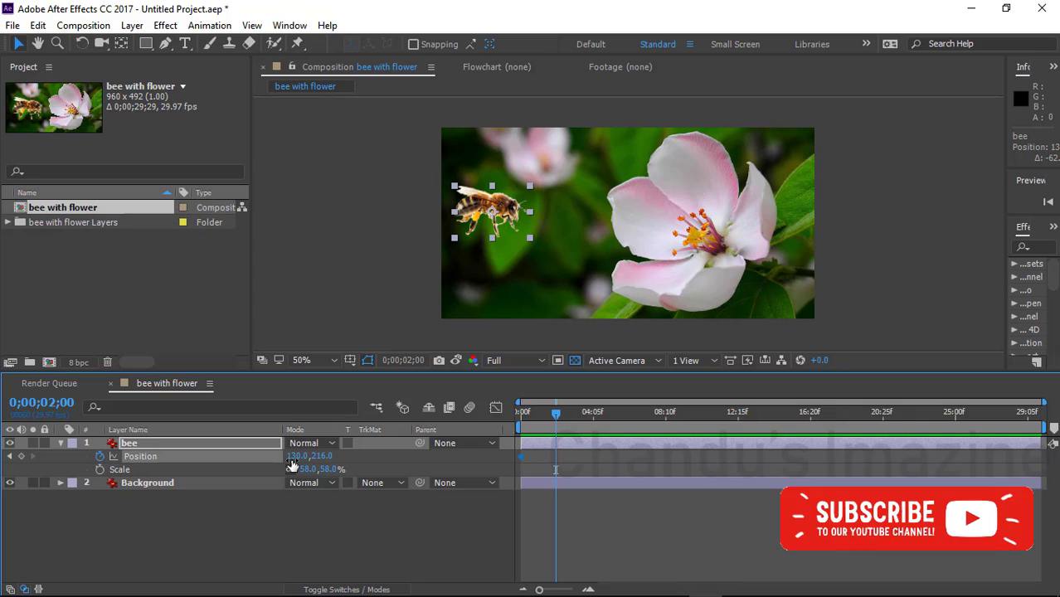
left_click_drag(292, 466, 684, 461)
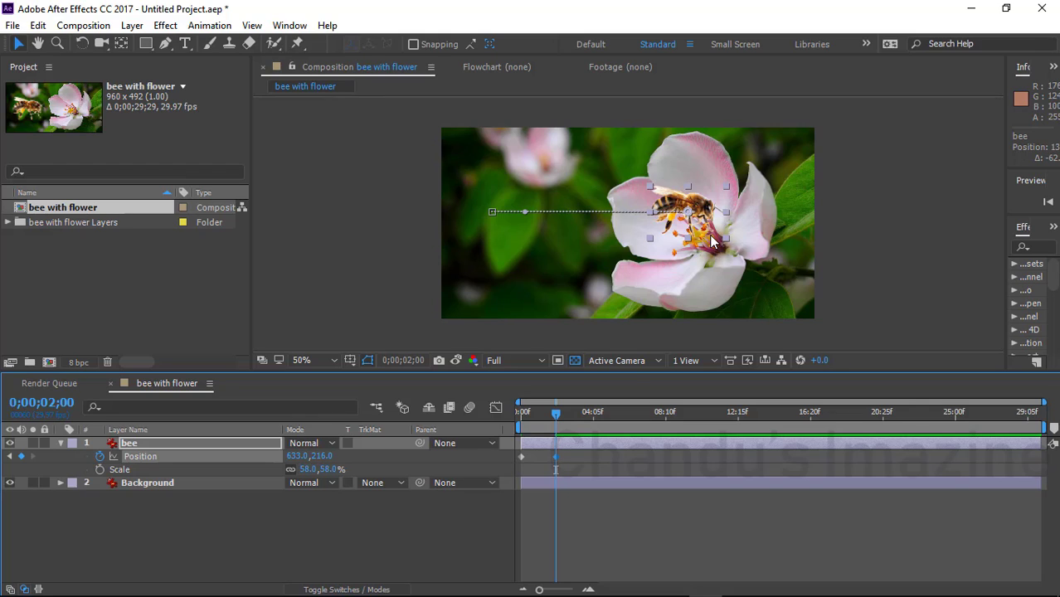
Preview the bee's flight from the first frame in an enlarged composition view, and return to the start
key("Home")
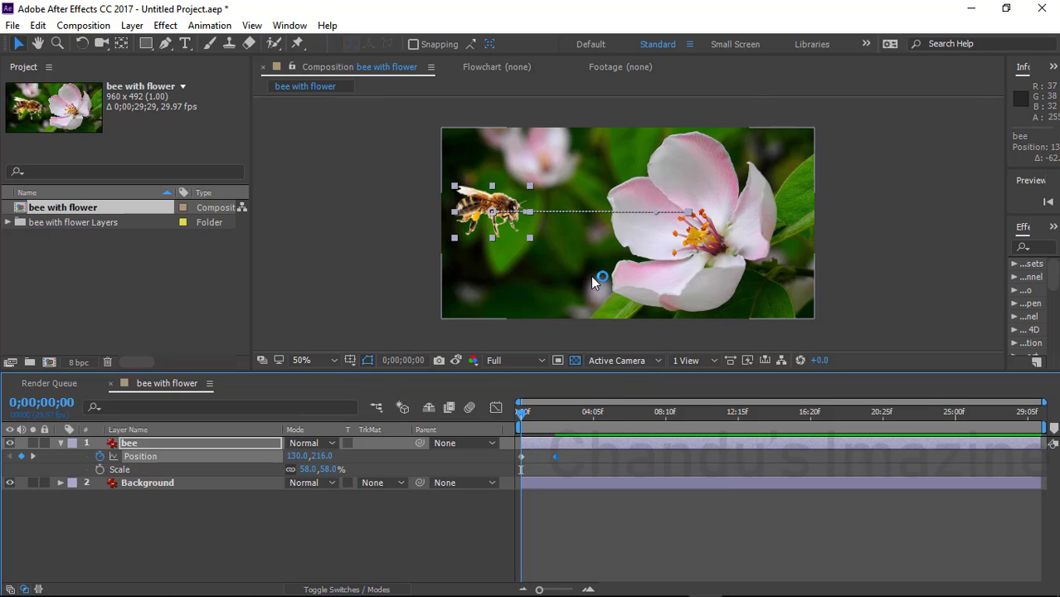
key("grave")
key("slash")
key("space")
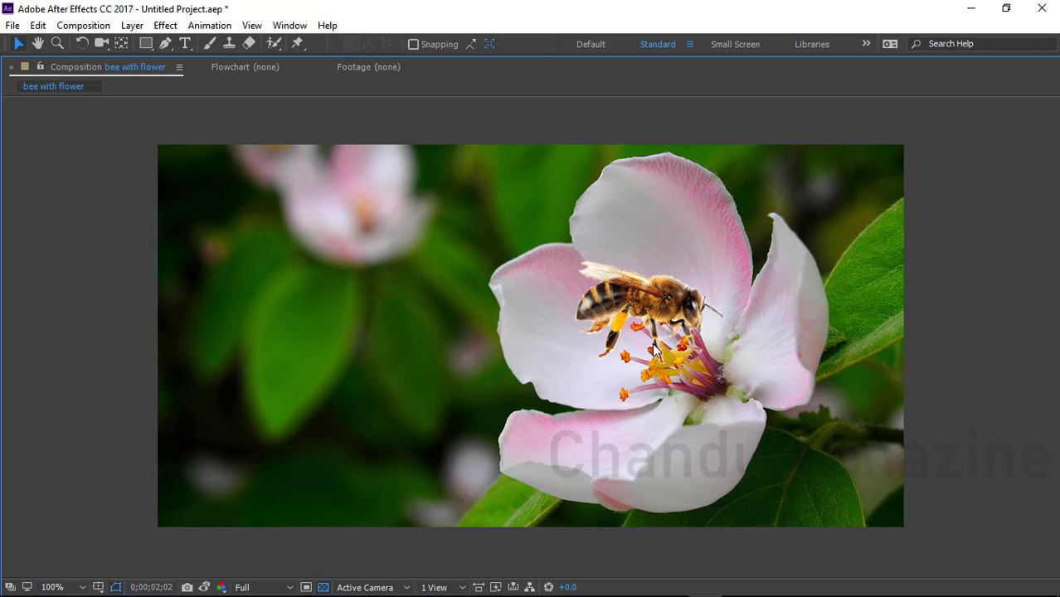
key("space")
key("space")
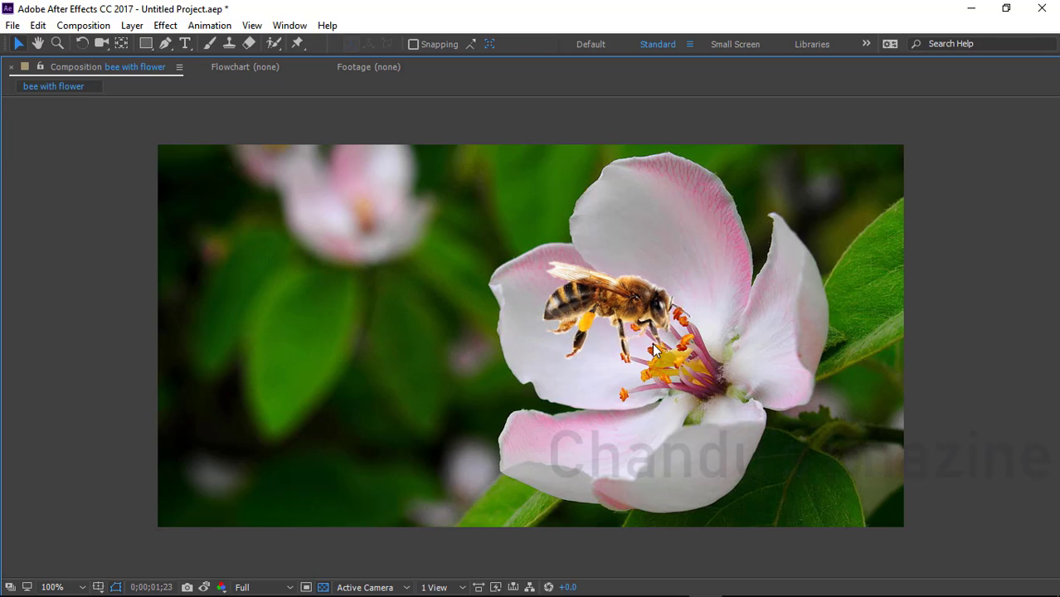
key("space")
key("grave")
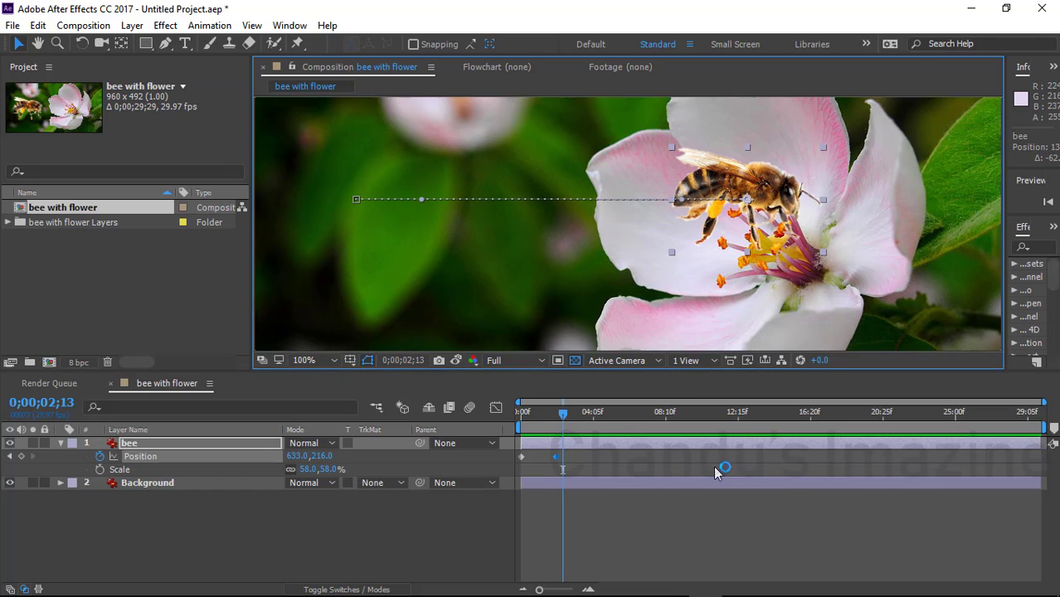
key("Home")
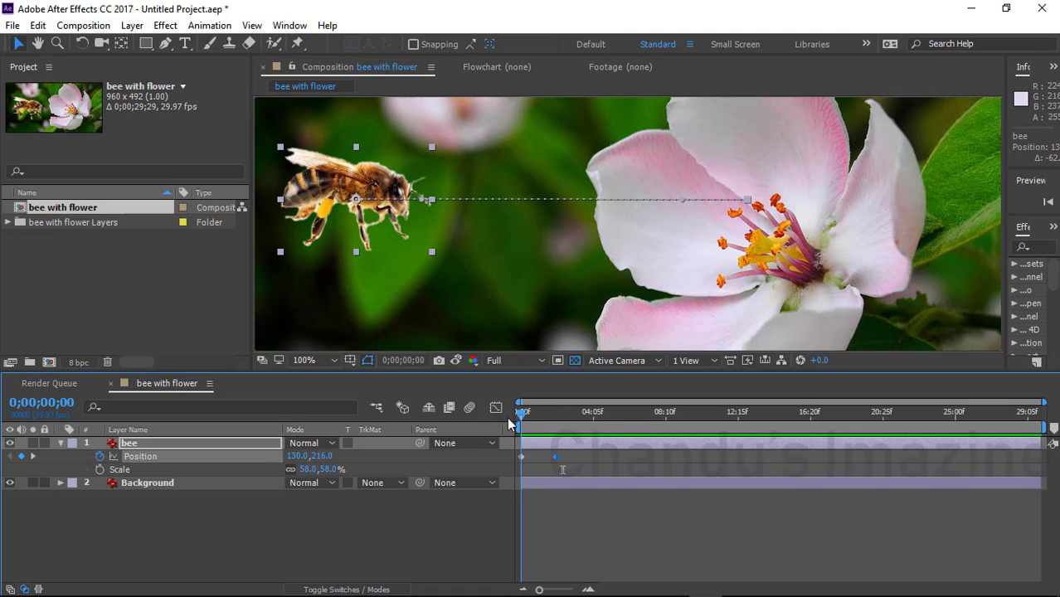
Select the bee layer's first Position keyframe and move the current time between its keyframes at 0;00;00;00 and 0;00;02;00
left_click_drag(578, 462, 516, 447)
left_click(538, 459)
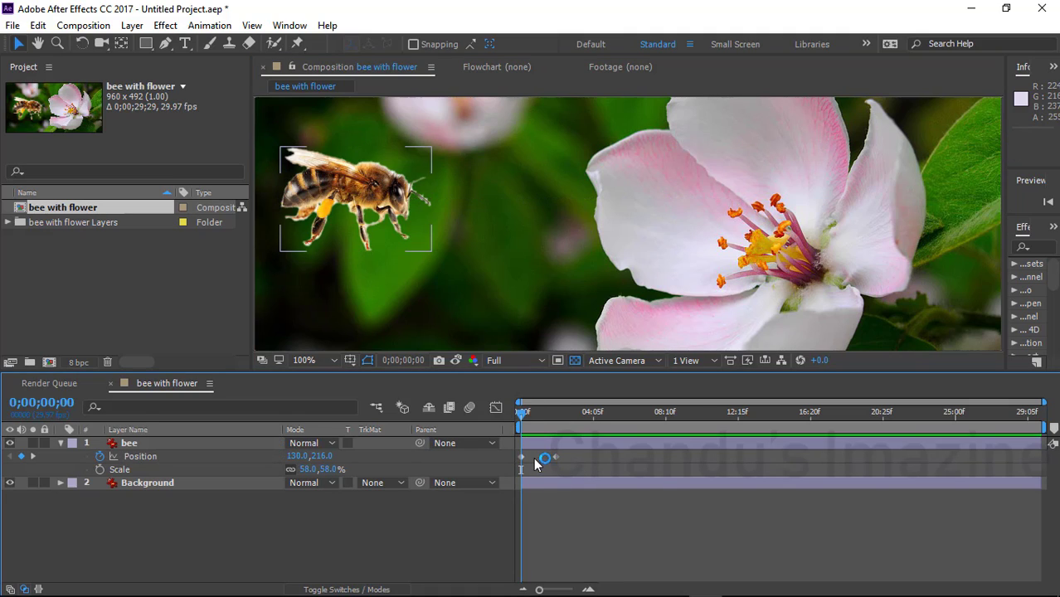
left_click(523, 457)
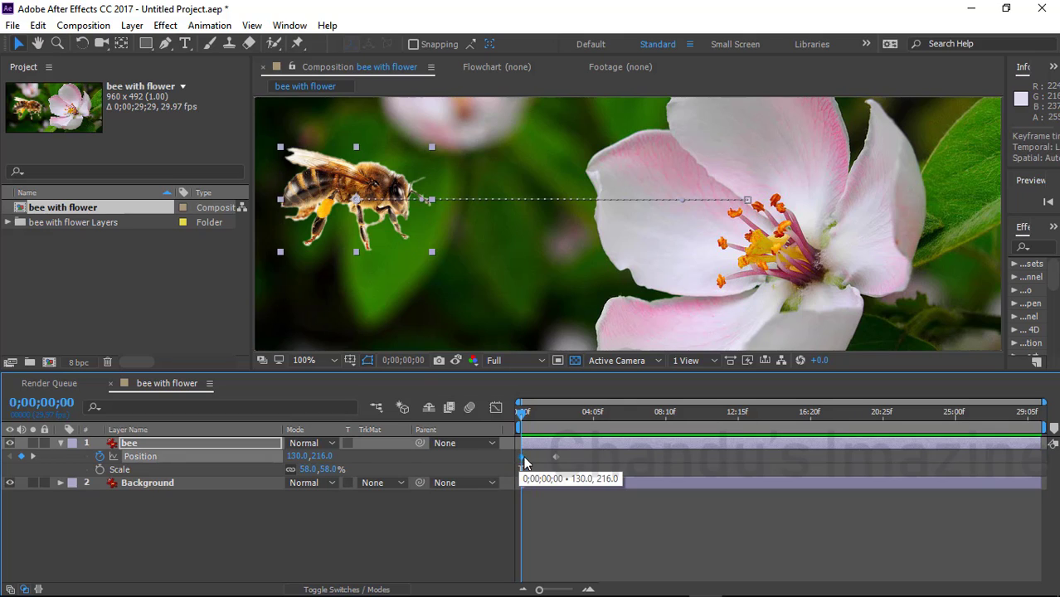
key("k")
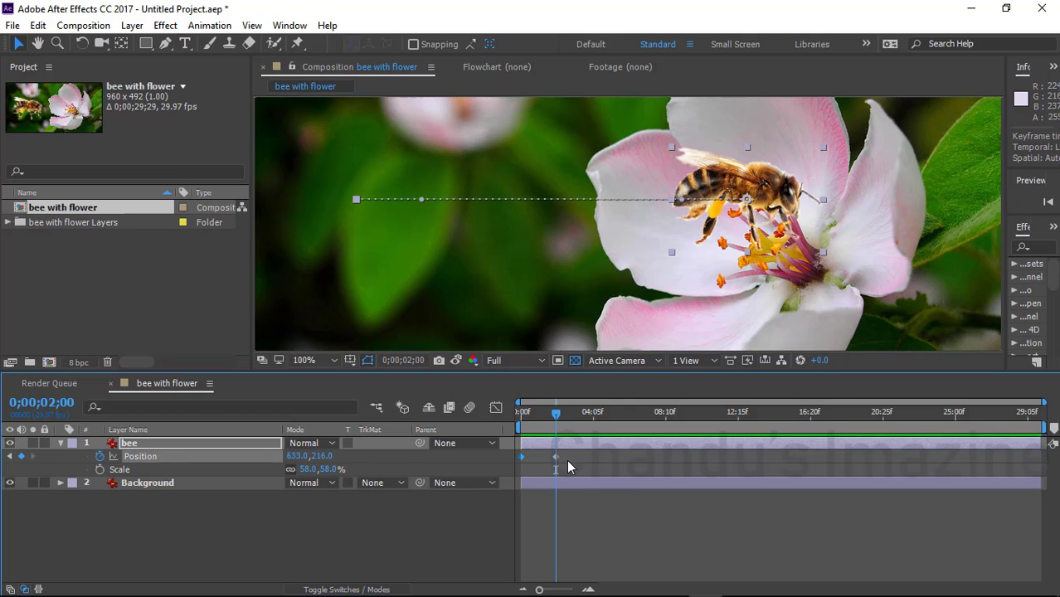
key("j")
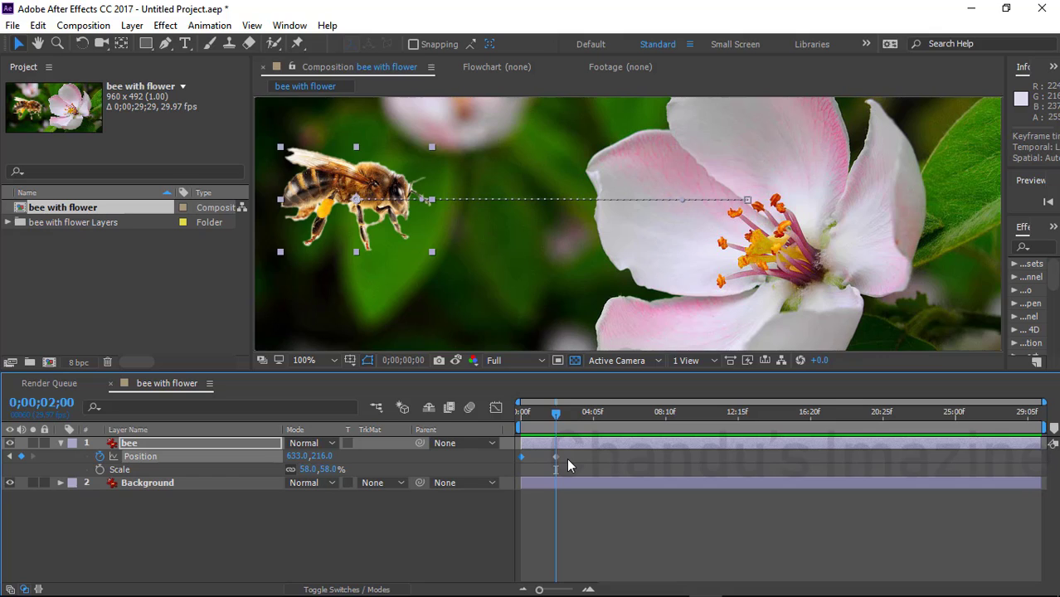
key("k")
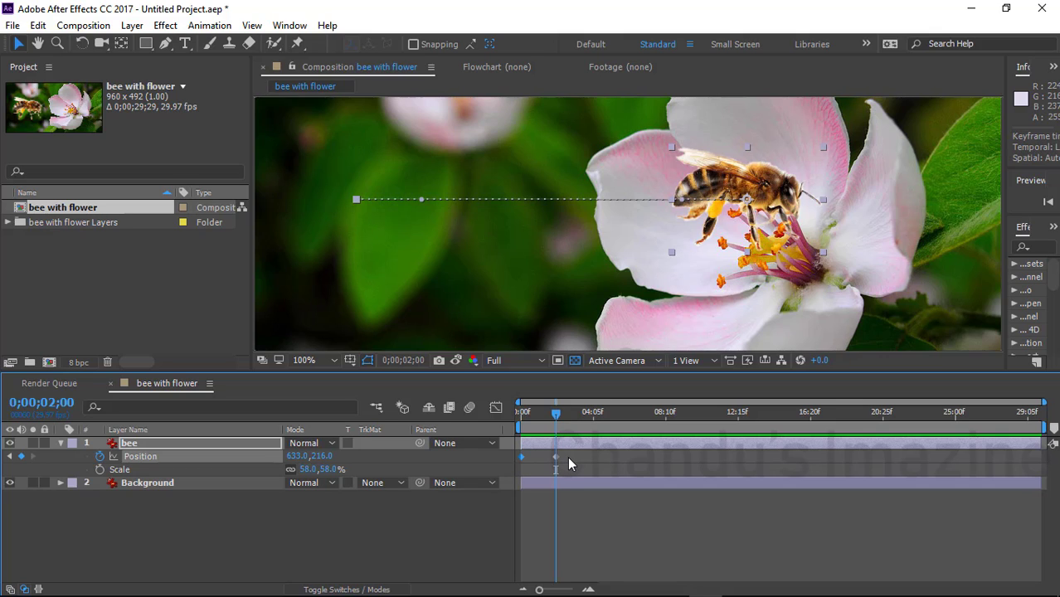
key("j")
Place the current time at 0;00;00;04 and jump back to the bee's first Position keyframe
left_click(524, 413)
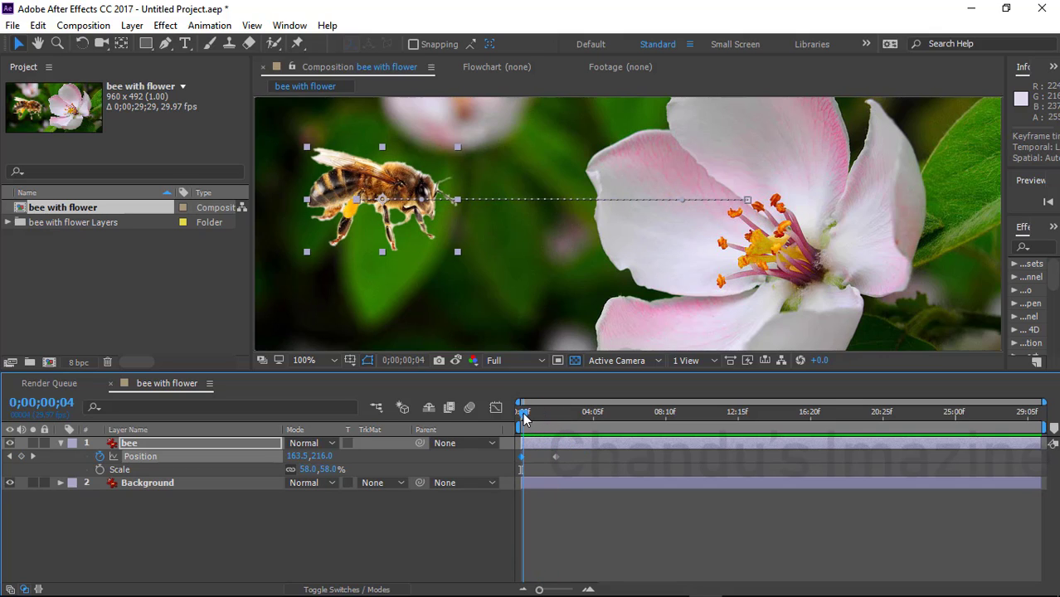
key("j")
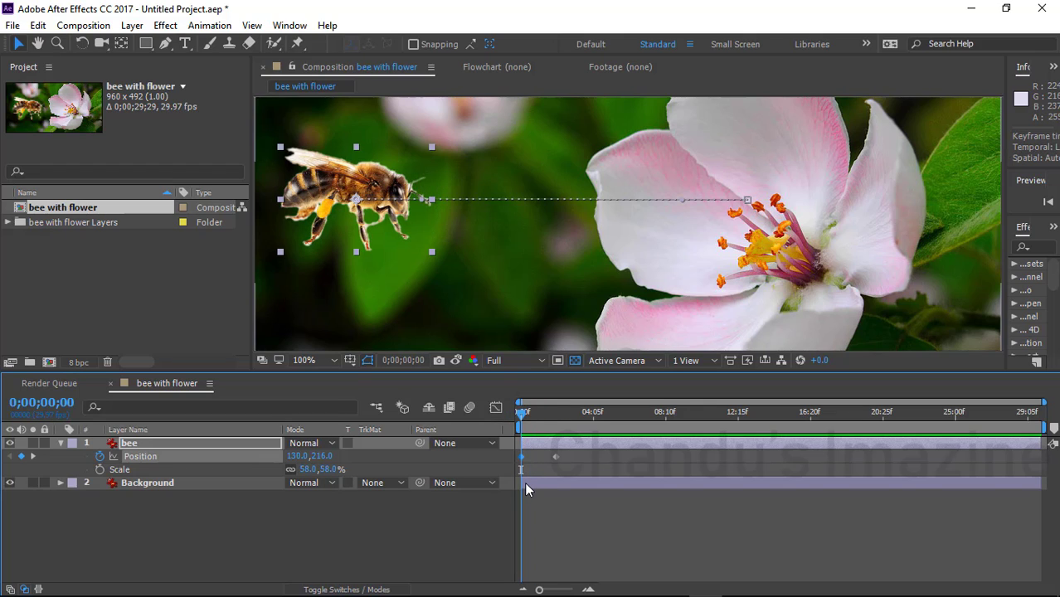
key("j")
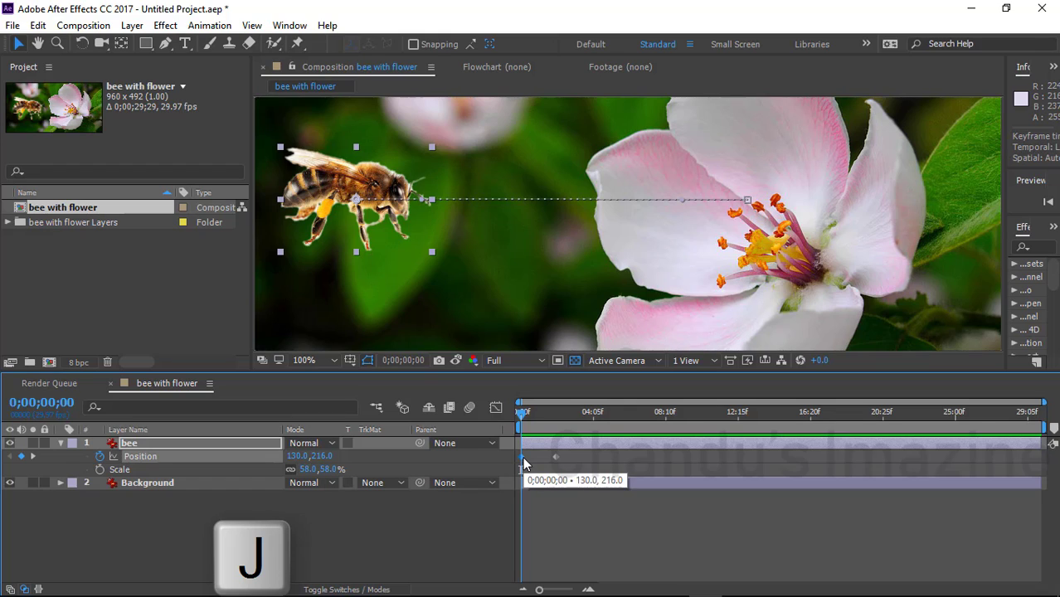
Jump repeatedly between the bee's two Position keyframes, then play the flight from the first frame and stop at 0;00;02;11
key("k")
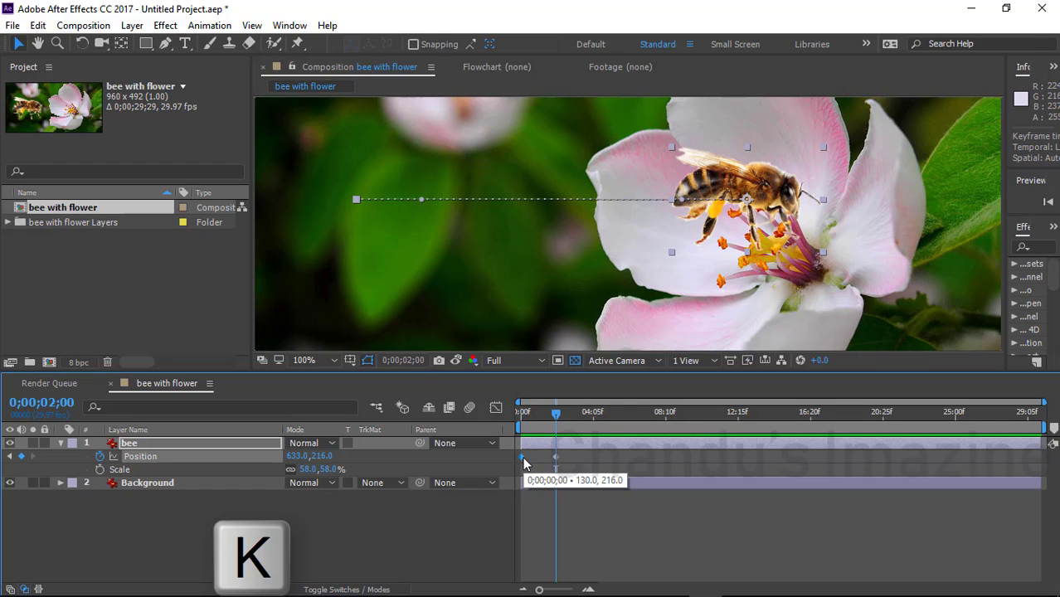
key("j")
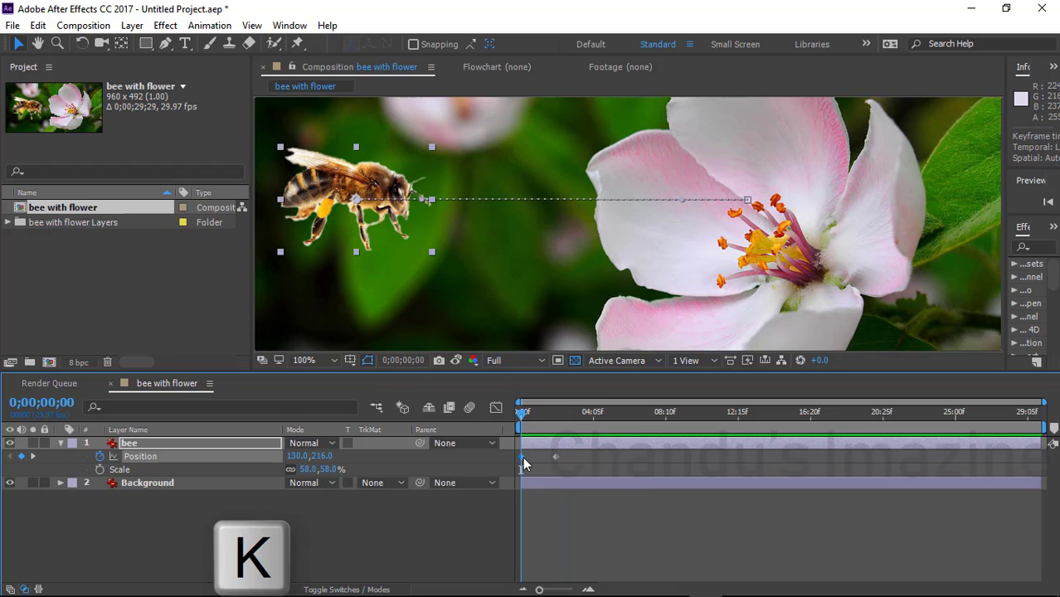
key("k")
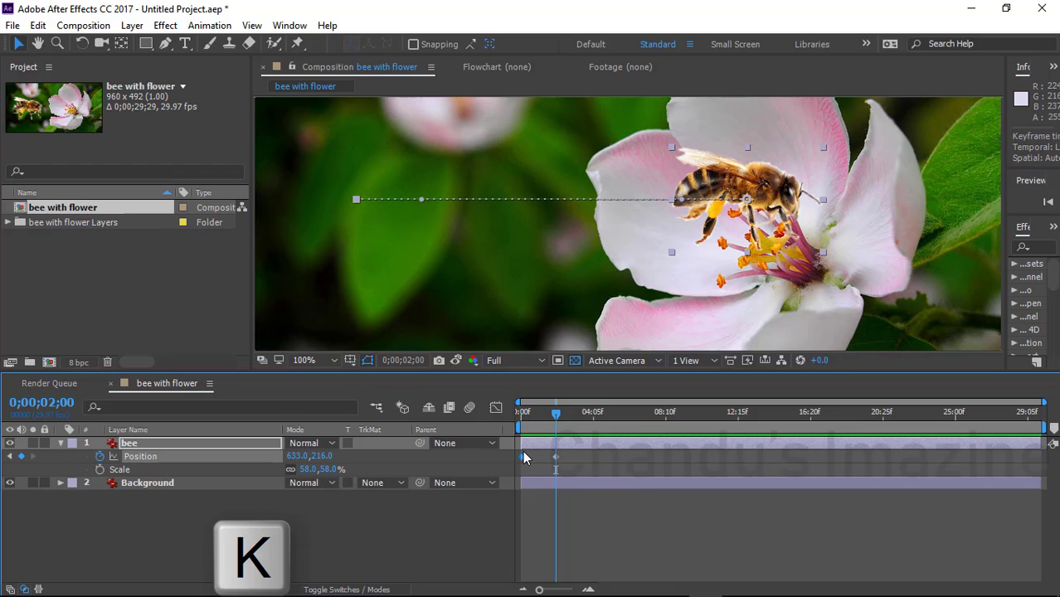
key("j")
key("k")
key("j")
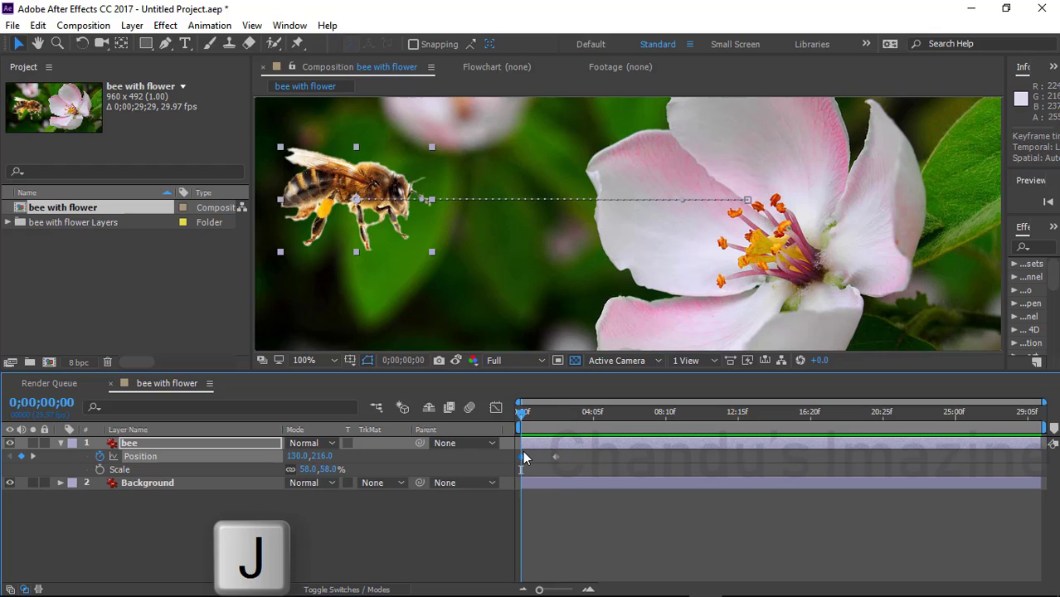
key("k")
key("j")
key("k")
key("j")
key("k")
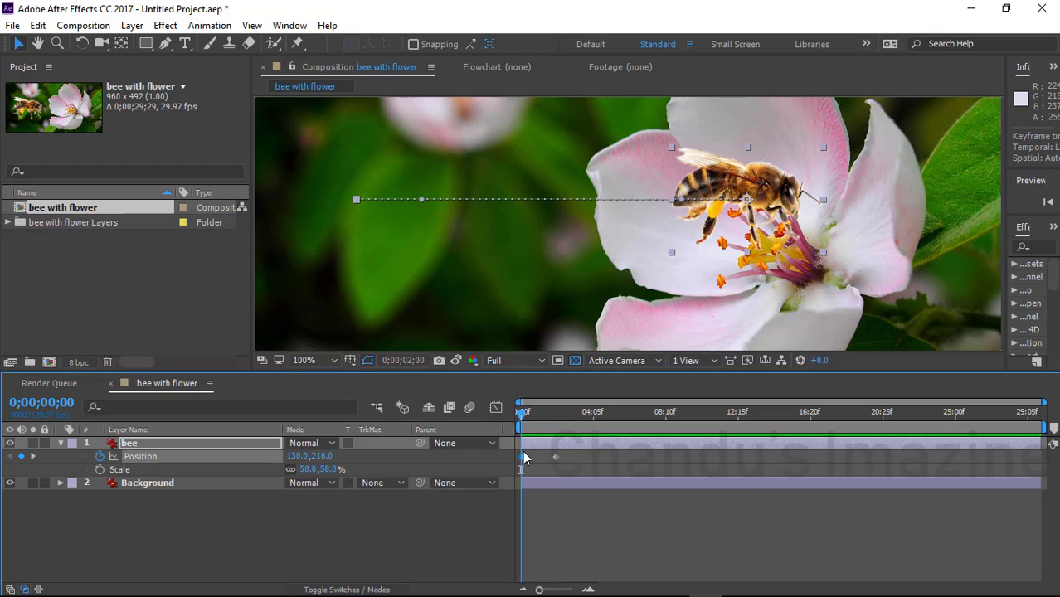
key("j")
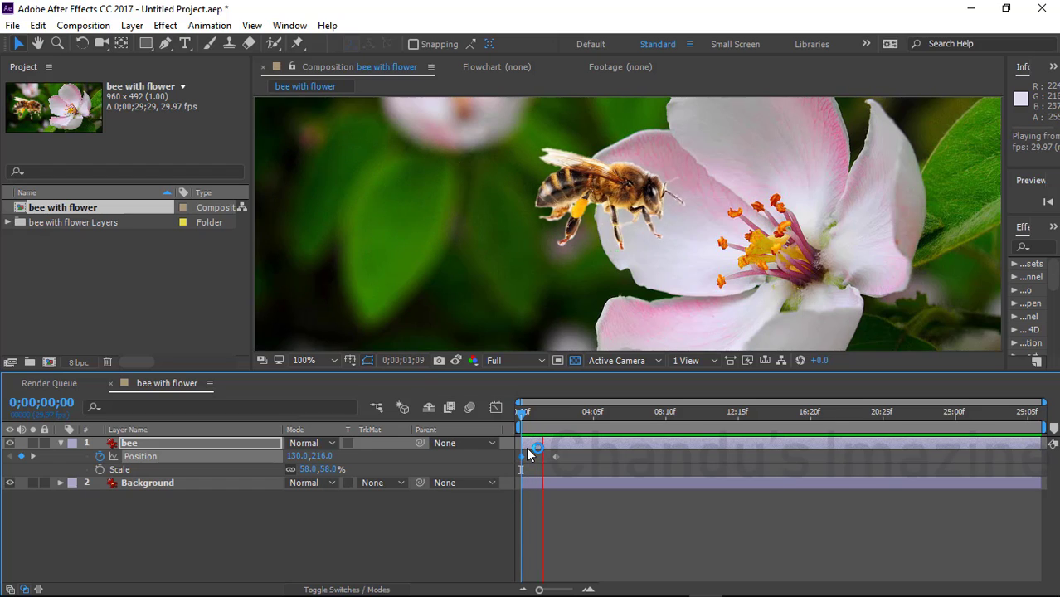
key("space")
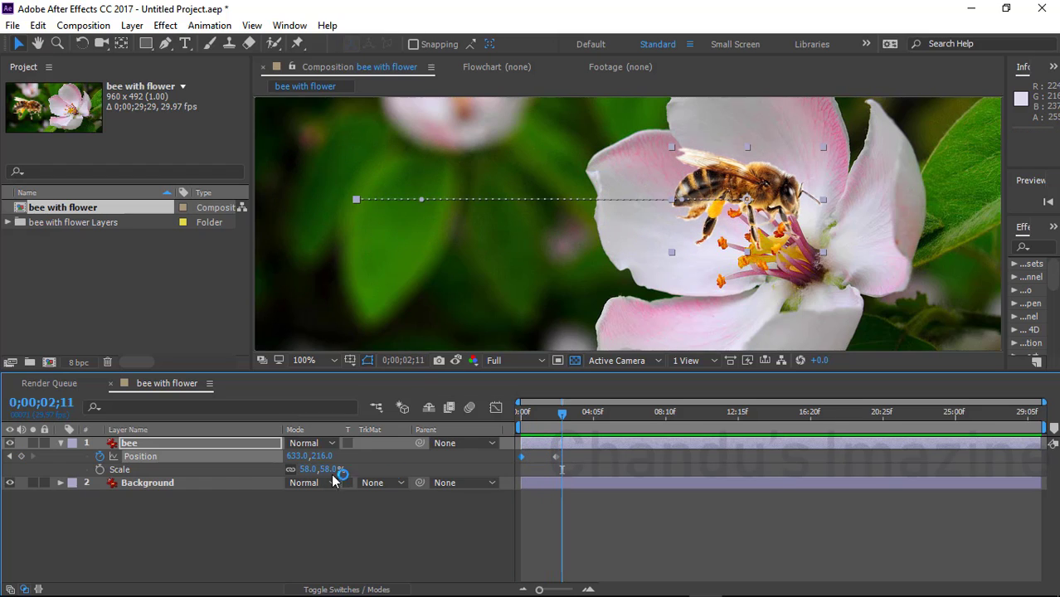